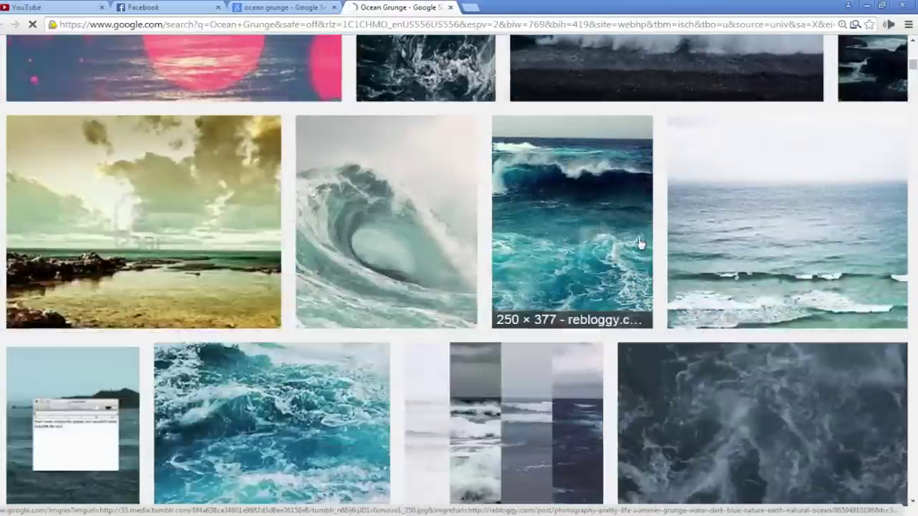
Step: Scroll through the Ocean Grunge image results, previewing a couple of pictures
mouse_move(640, 243)
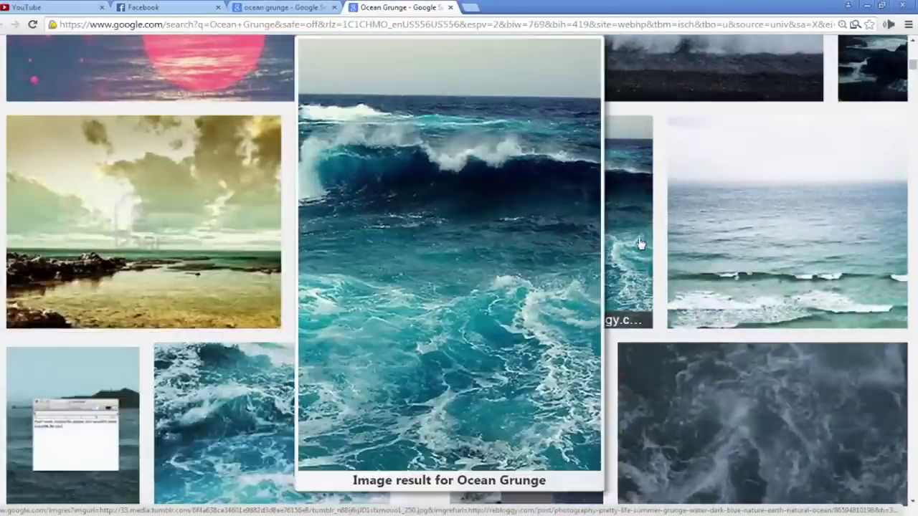
scroll(640, 243, down, 3)
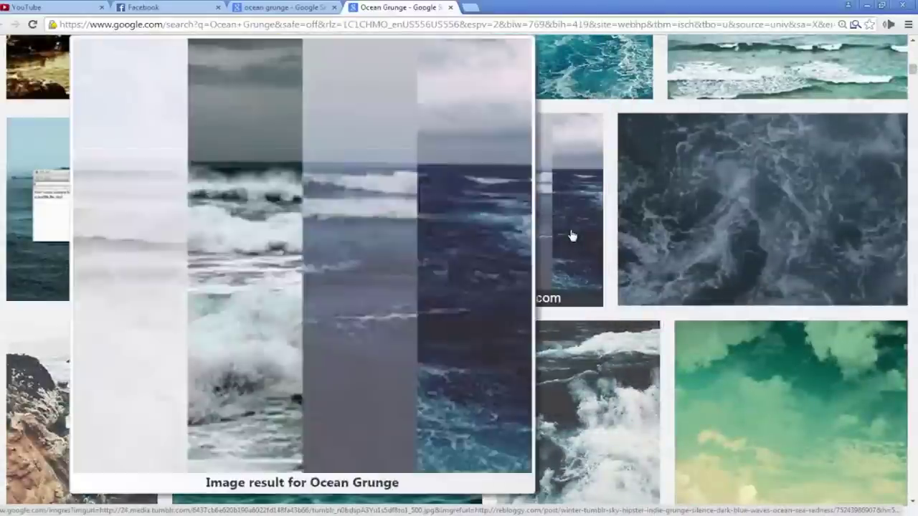
scroll(572, 235, down, 5)
mouse_move(572, 236)
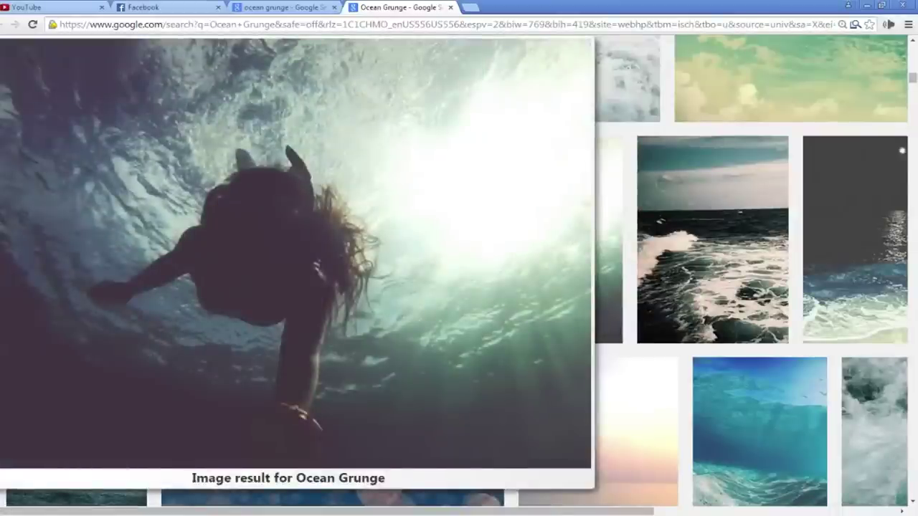
scroll(334, 217, down, 3)
Step: Switch to the Ocean Grunge web results and open the Oceangrunge subreddit
key(ctrl+shift+Tab)
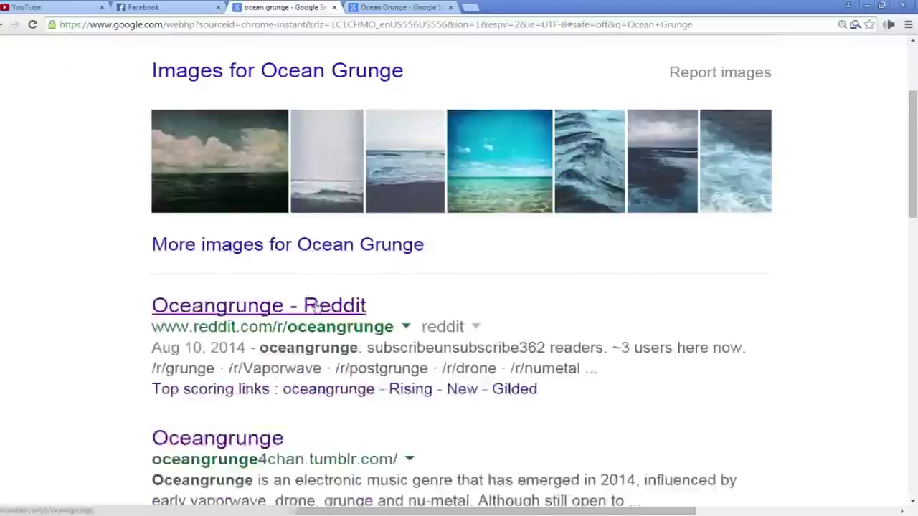
scroll(315, 306, down, 1)
click(324, 258)
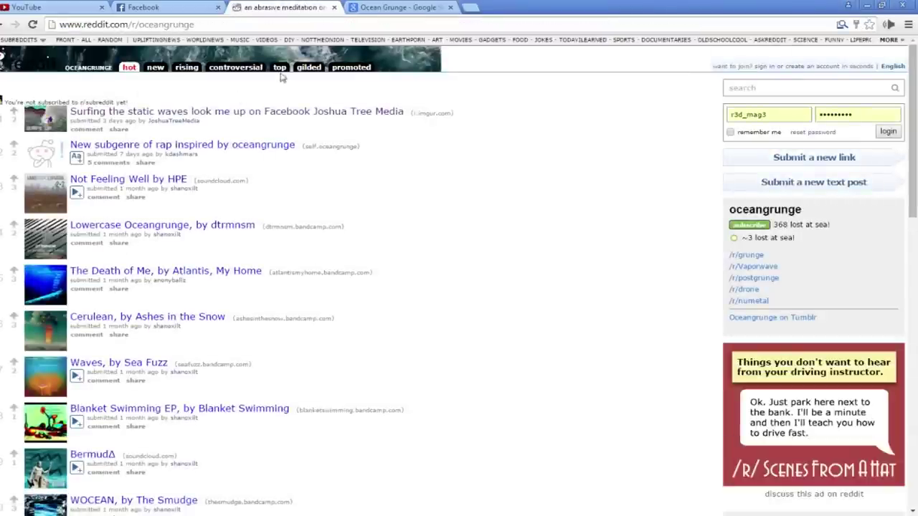
Step: Sort r/oceangrunge by top posts of all time and open the /mu/ Oceangrunge Essentials image
click(280, 72)
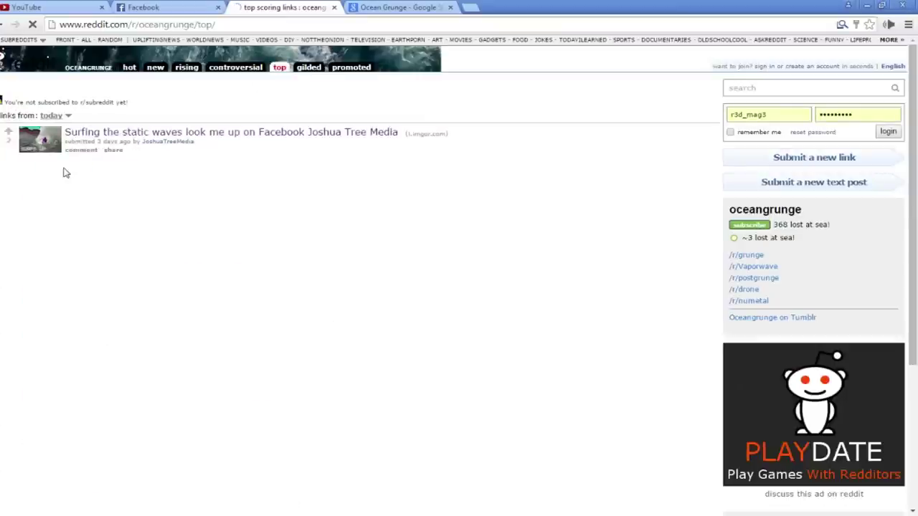
click(66, 125)
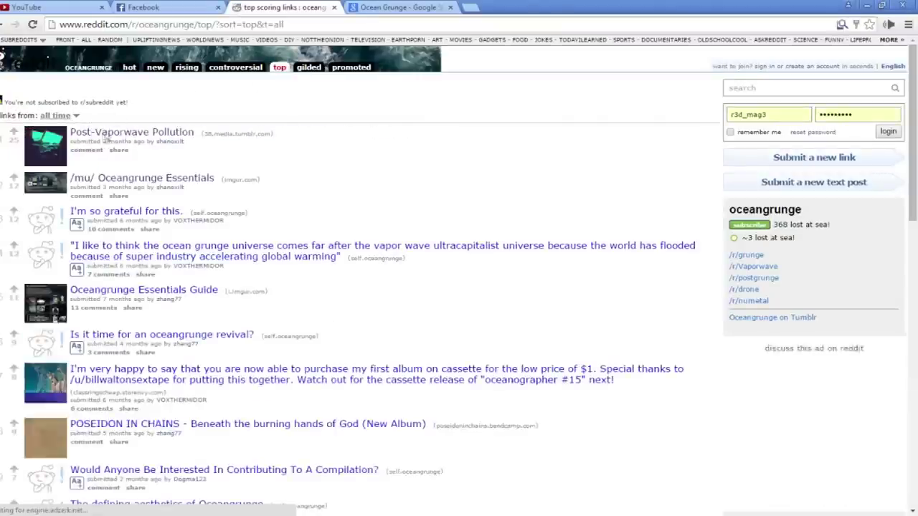
mouse_move(106, 138)
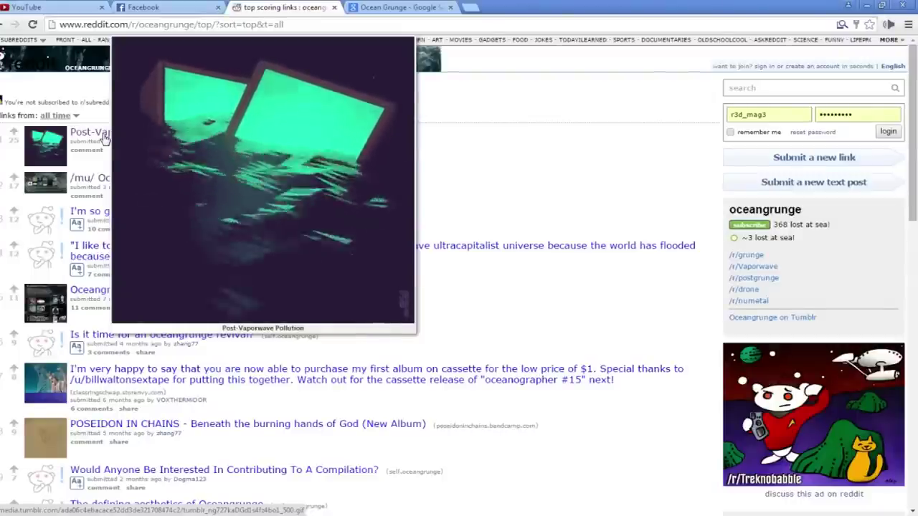
mouse_move(99, 181)
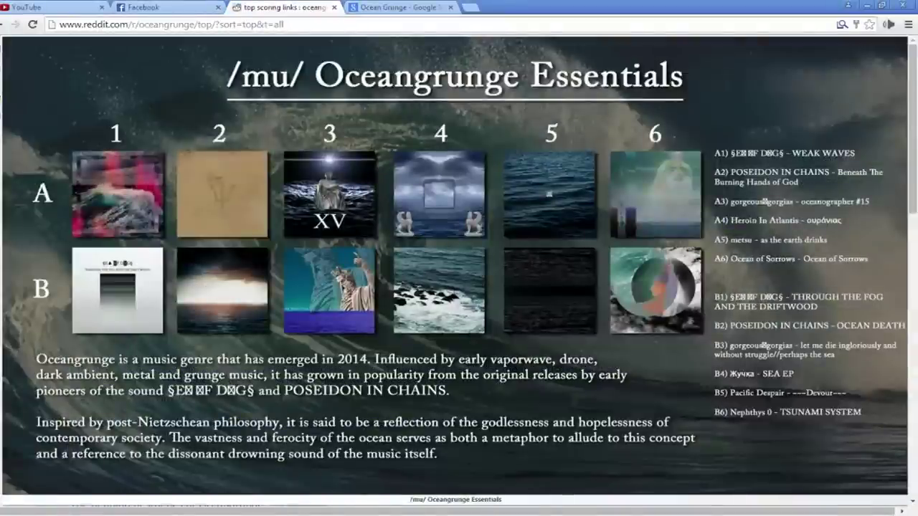
click(97, 181)
Step: Scroll around the Imgur guide image to read its track list, then go back to the subreddit
scroll(265, 113, up, 5)
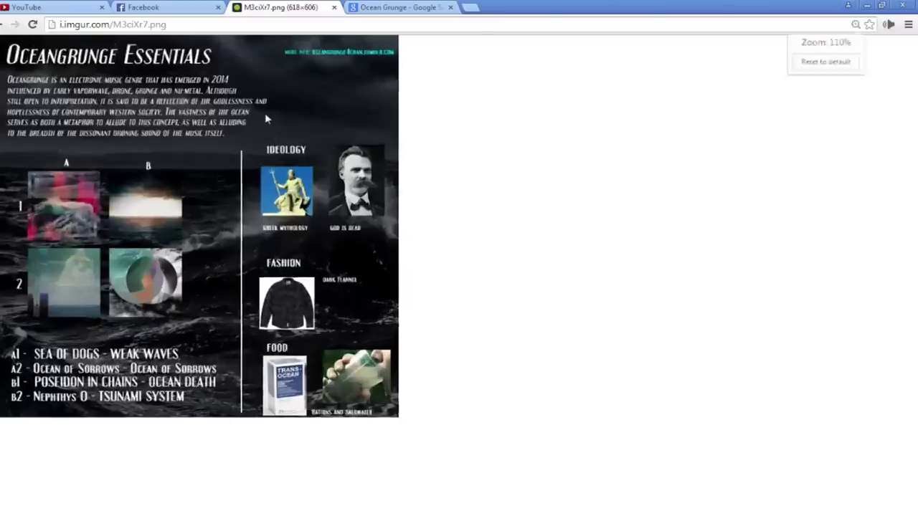
scroll(266, 117, up, 2)
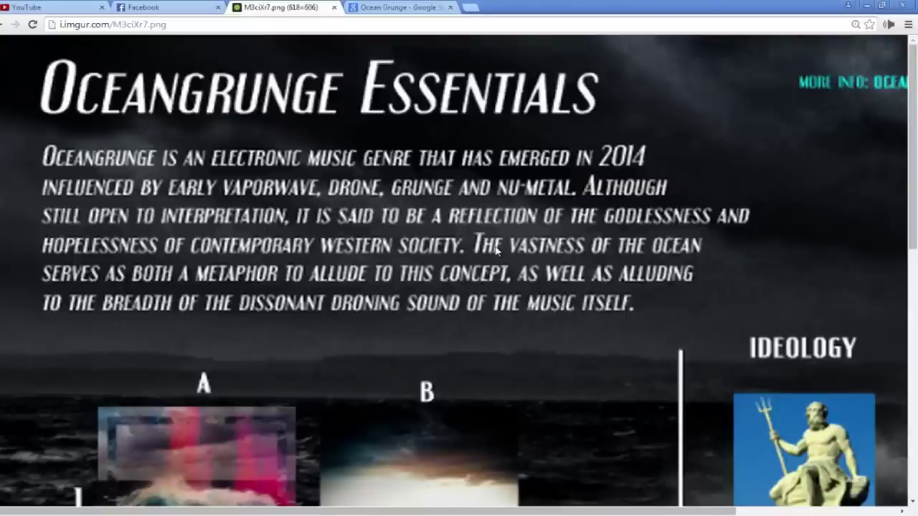
scroll(496, 249, down, 5)
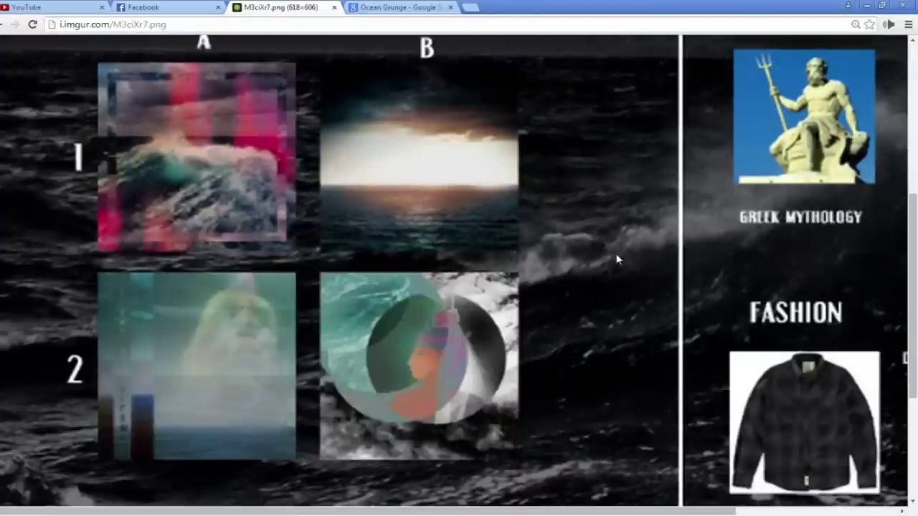
middle_click(616, 256)
scroll(710, 253, right, 5)
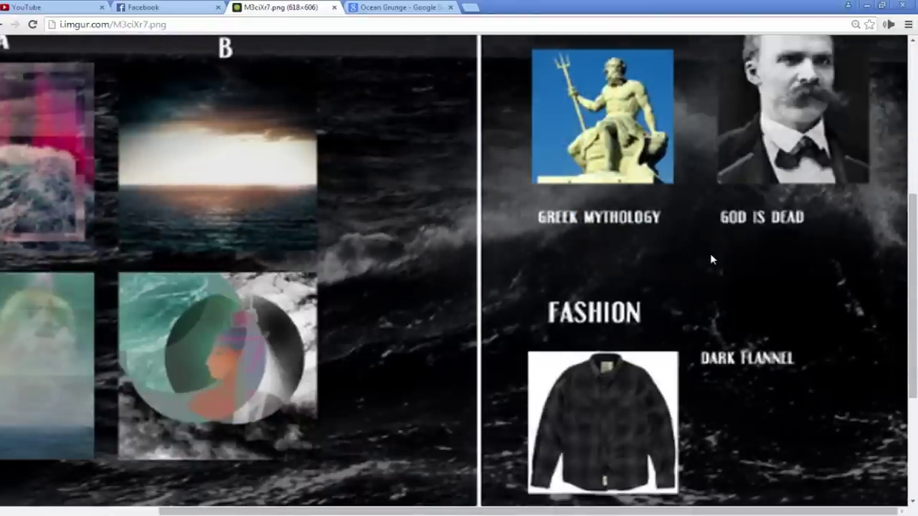
scroll(709, 253, up, 2)
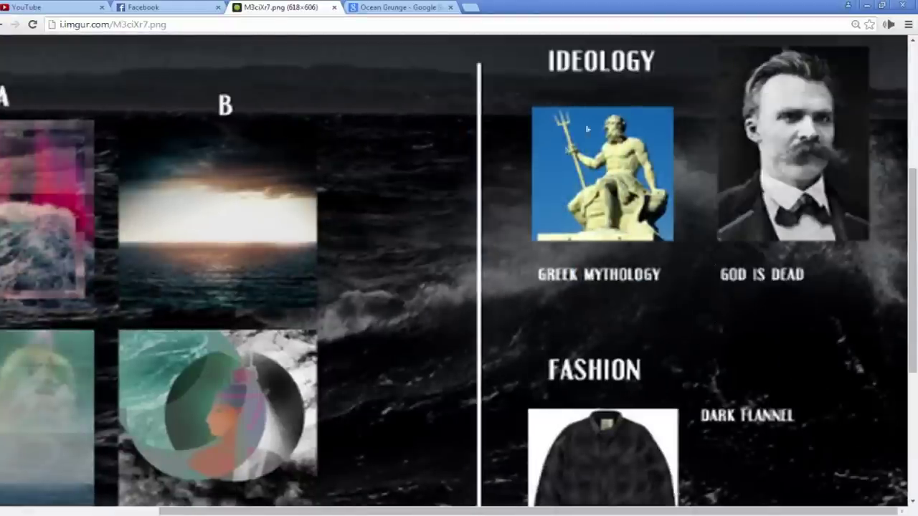
scroll(695, 264, up, 1)
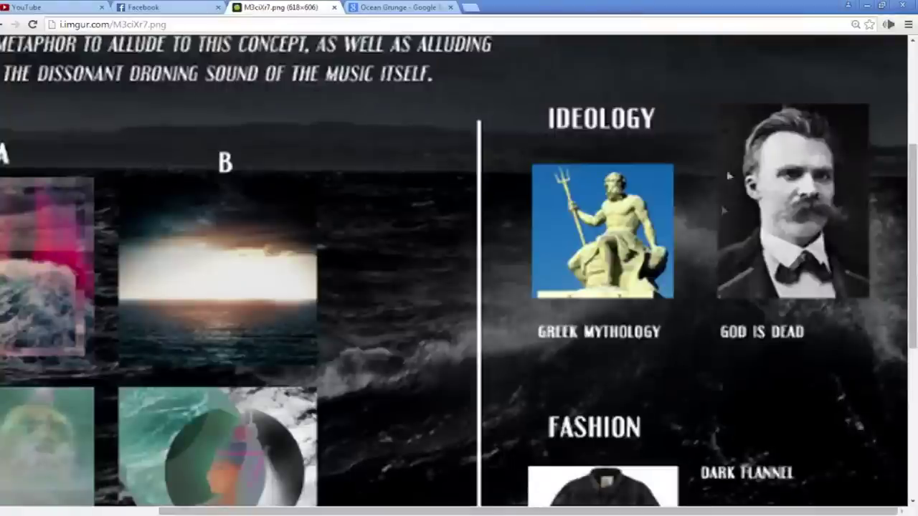
scroll(710, 193, down, 3)
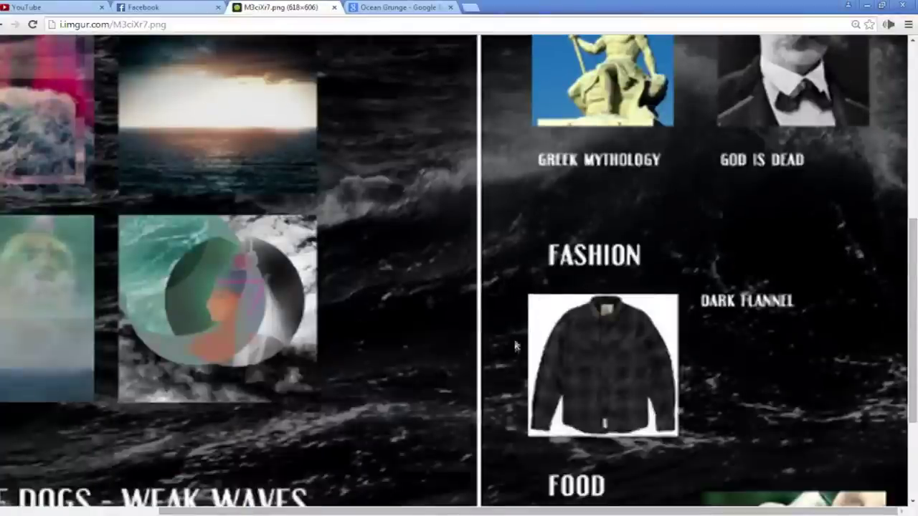
scroll(515, 347, down, 3)
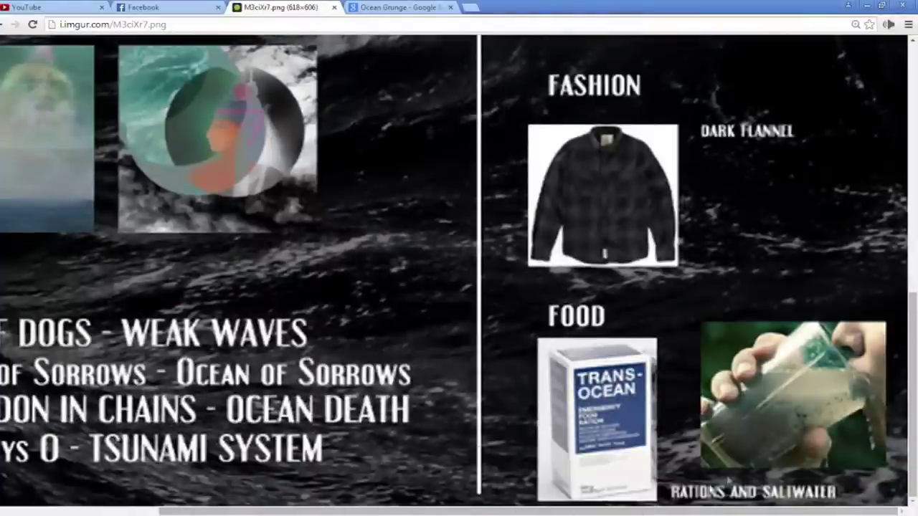
scroll(503, 430, left, 5)
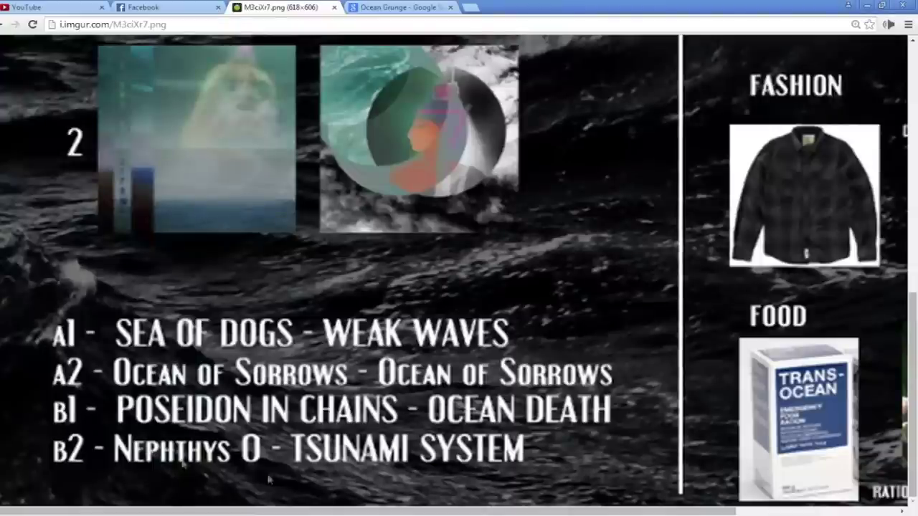
key(alt+Left)
mouse_move(44, 328)
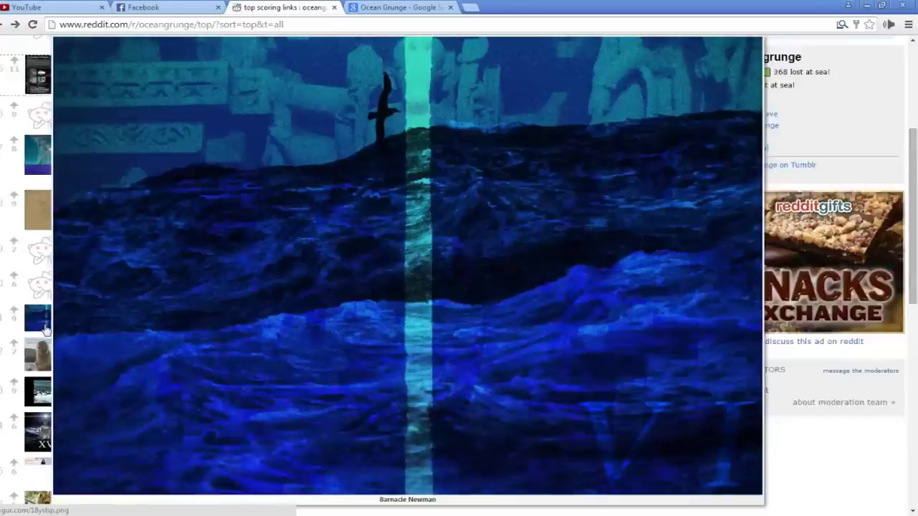
Step: Preview the top posts' images, then open Tidal Wavves' 'ocean grunge' track page on Bandcamp
mouse_move(42, 353)
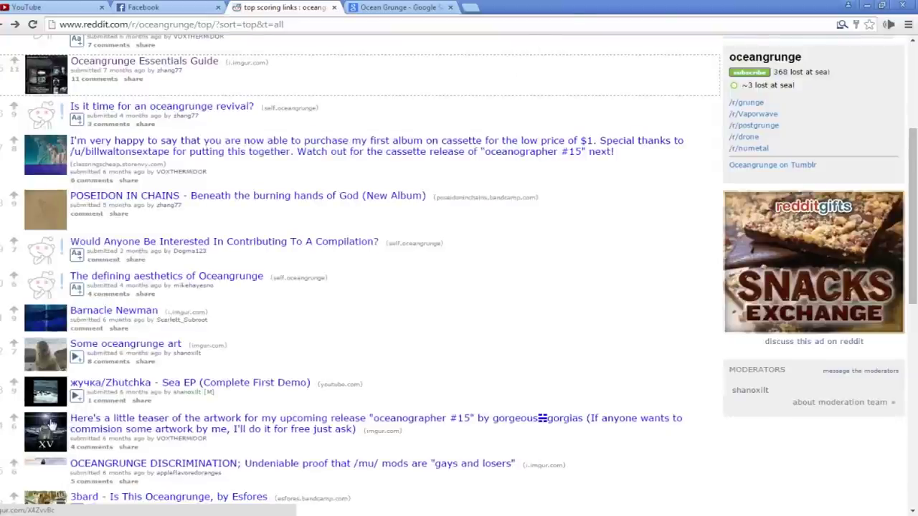
mouse_move(50, 425)
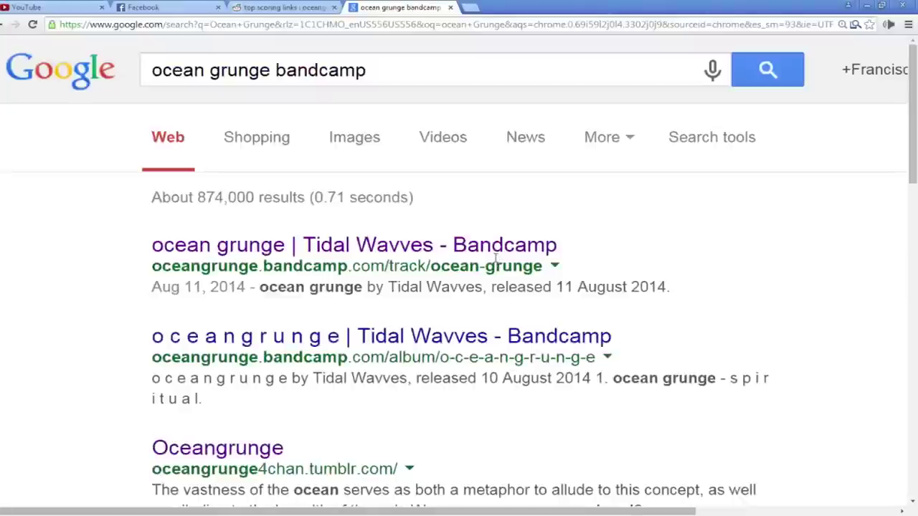
click(489, 244)
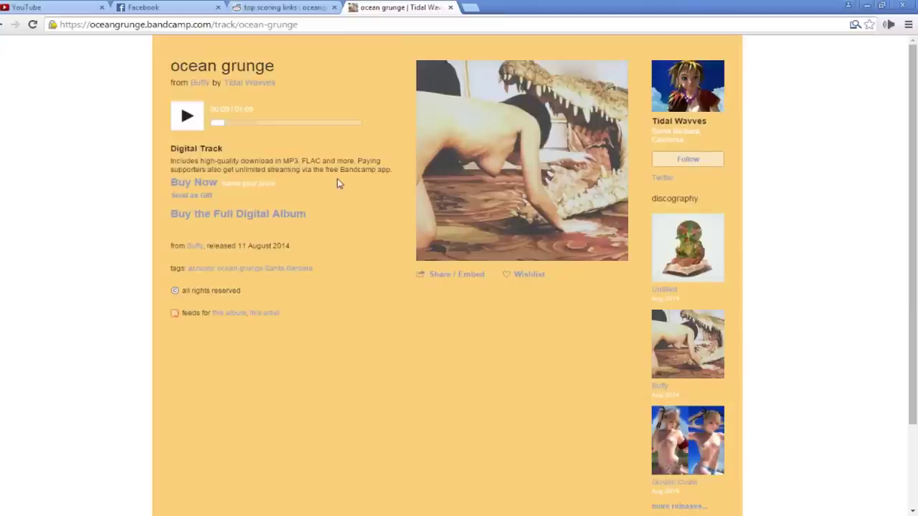
Step: Open the 'ocean grunge' tag page in a new tab, view the enlarged cover art, then switch to the tag page
middle_click(240, 278)
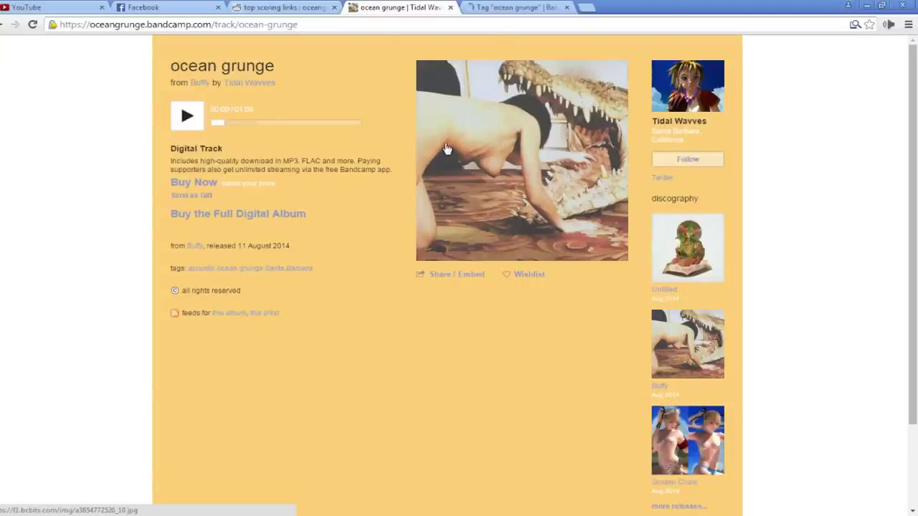
click(462, 166)
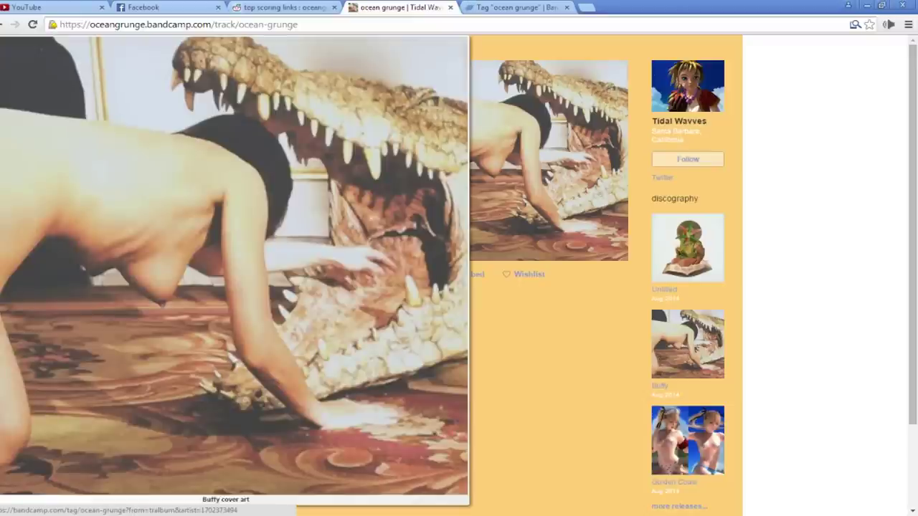
click(185, 112)
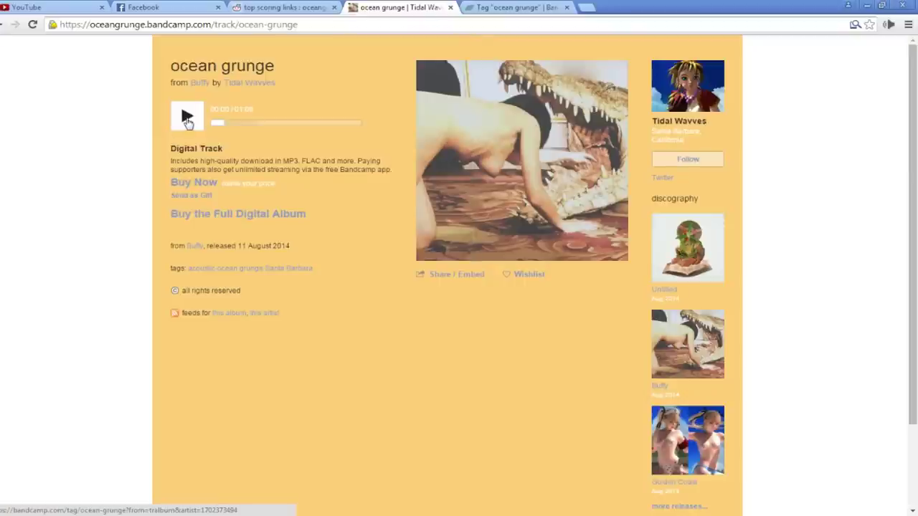
click(526, 6)
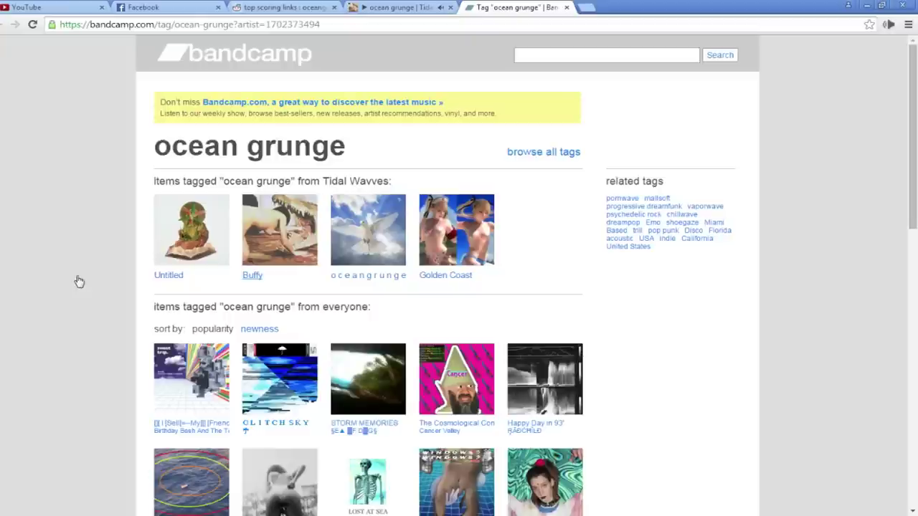
Step: Scroll through the albums tagged ocean grunge, then close the tag page
scroll(77, 281, down, 2)
scroll(77, 280, down, 5)
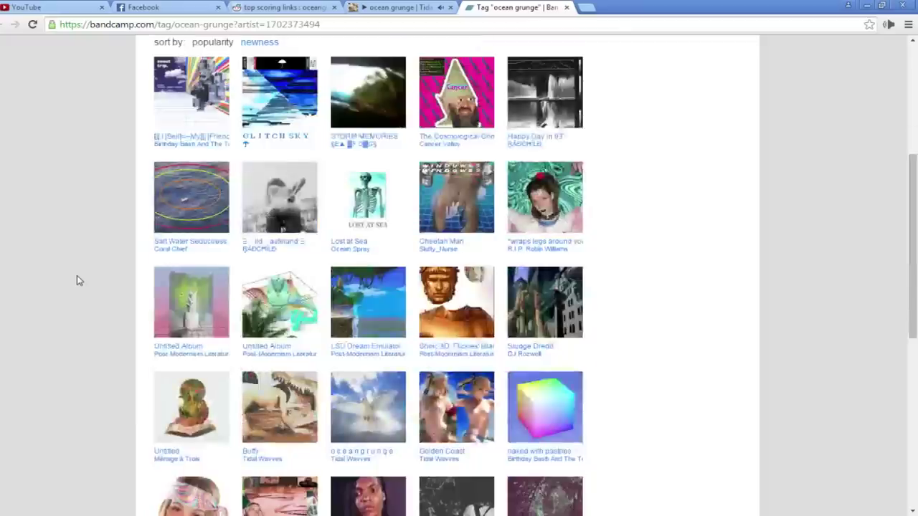
key(ctrl+w)
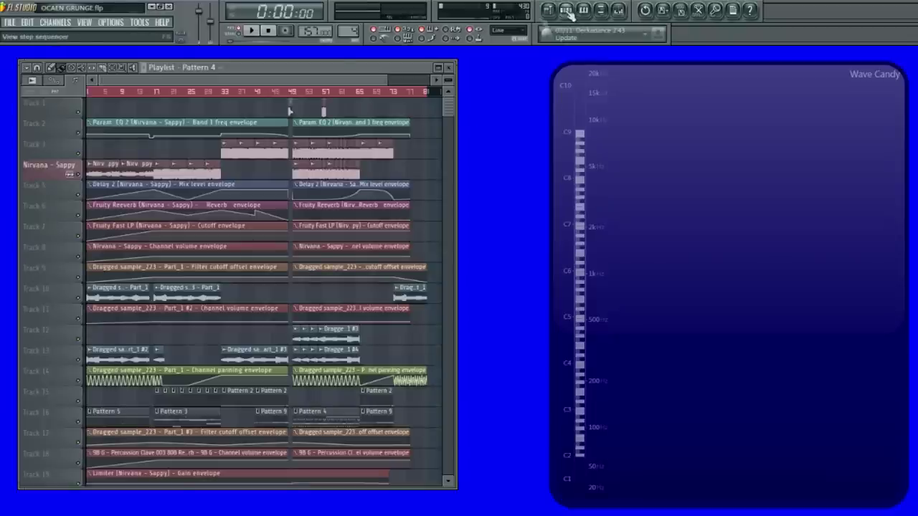
Step: Zoom the OCAEN GRUNGE playlist timeline onto the opening bars and start playback
drag(384, 80, 450, 96)
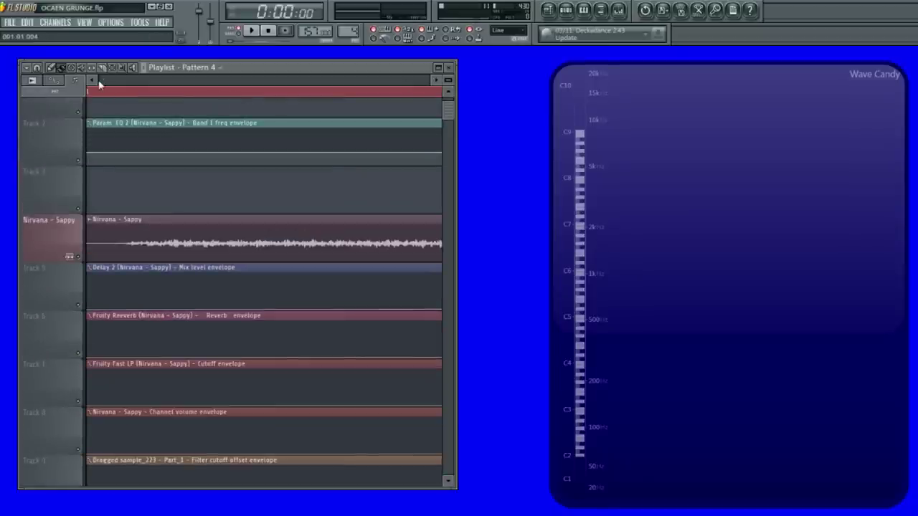
drag(100, 80, 139, 84)
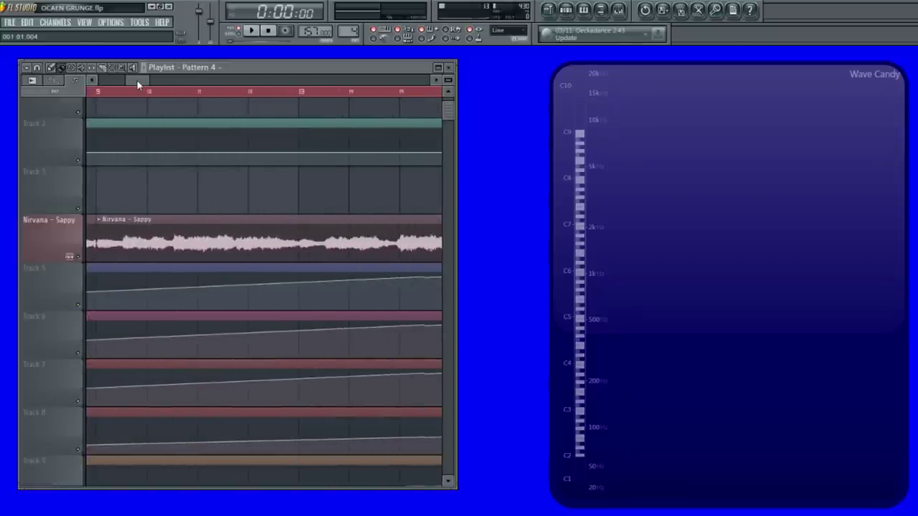
drag(138, 84, 115, 80)
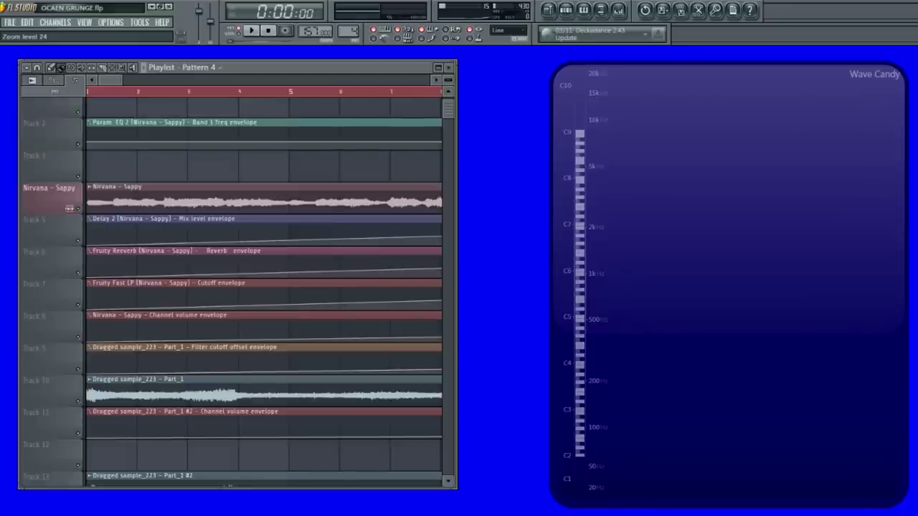
click(255, 31)
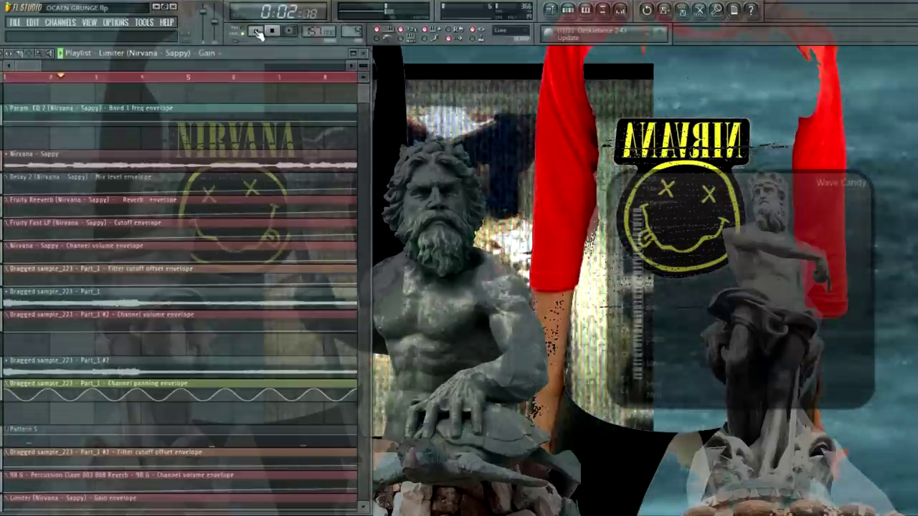